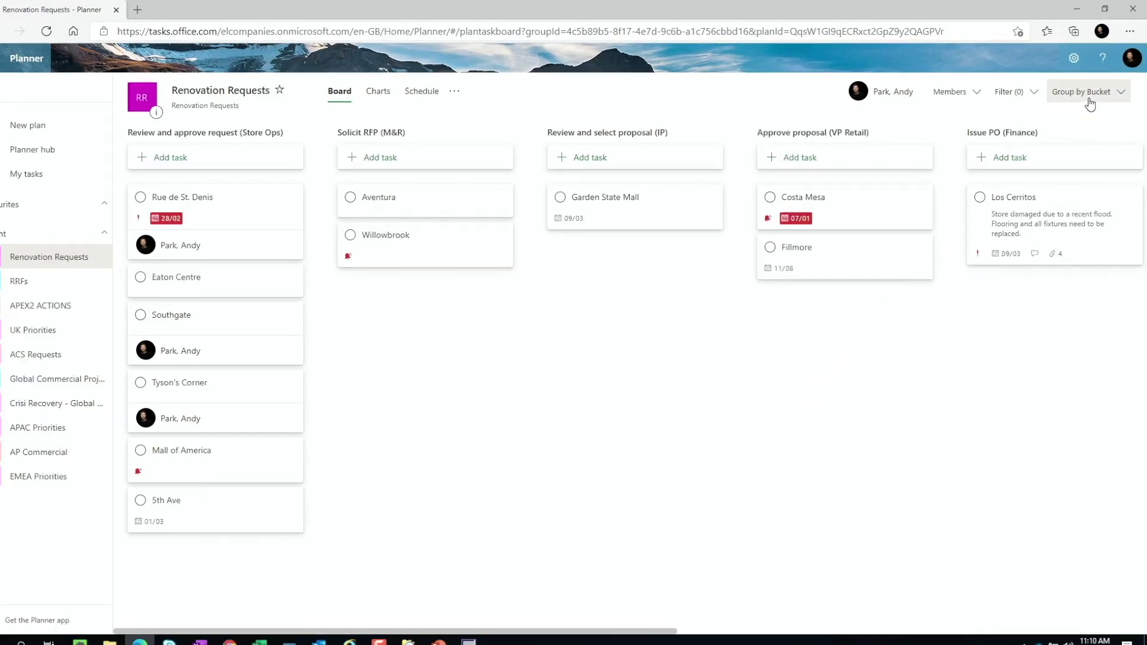
Group the Renovation Requests board's tasks by Assigned to
click(1089, 93)
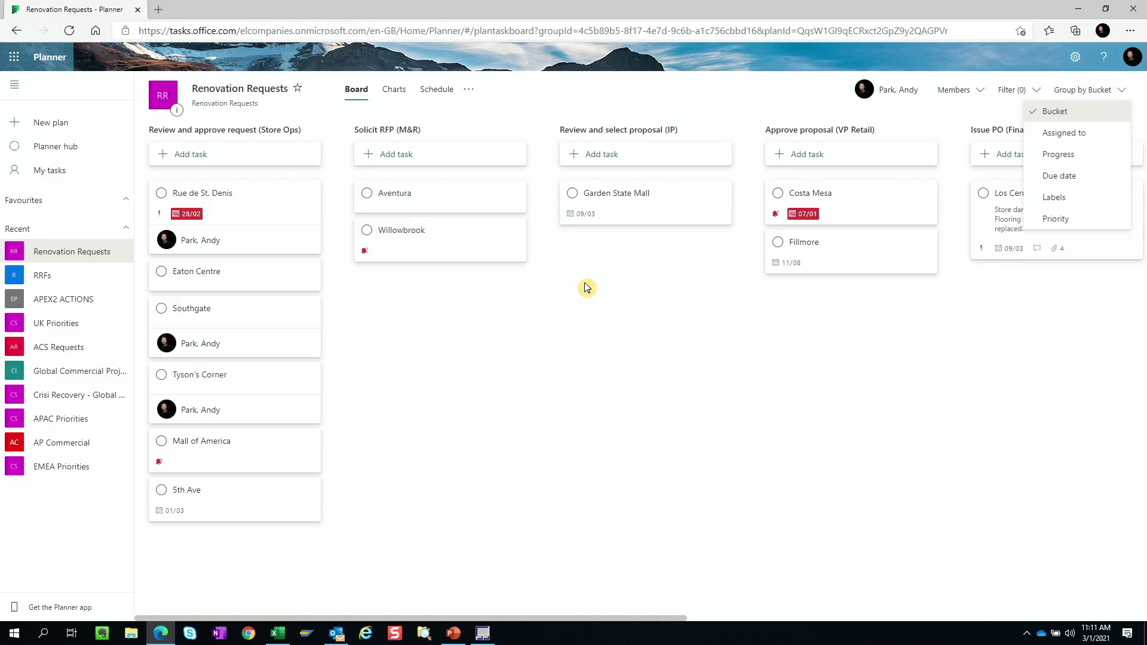
drag(650, 619, 597, 576)
click(1091, 96)
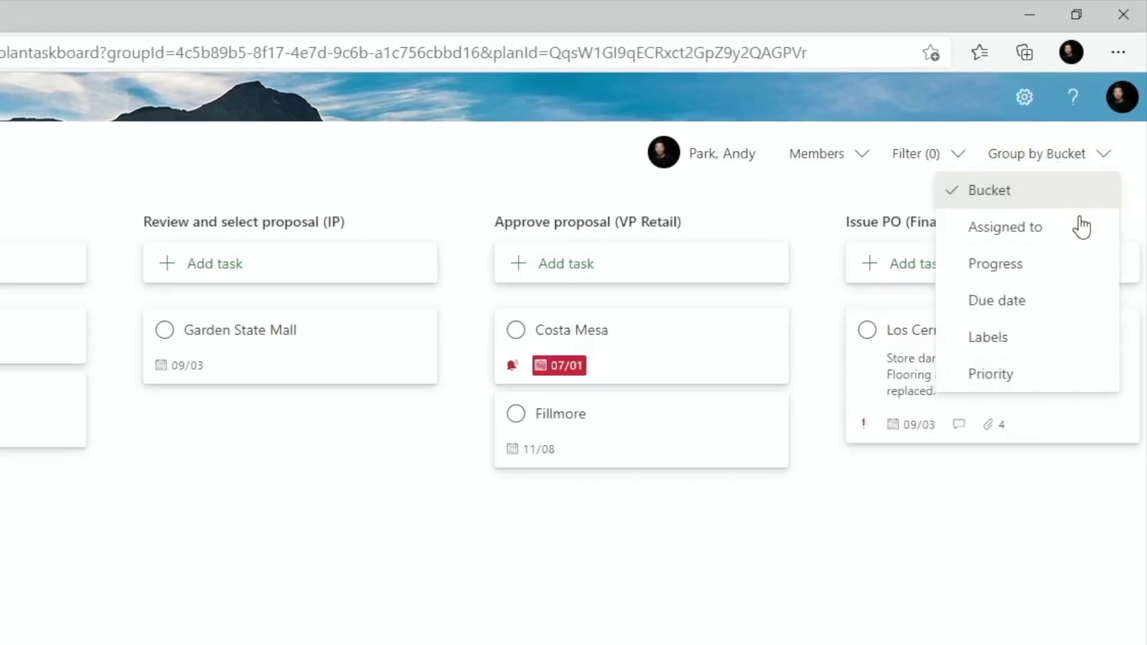
click(1029, 240)
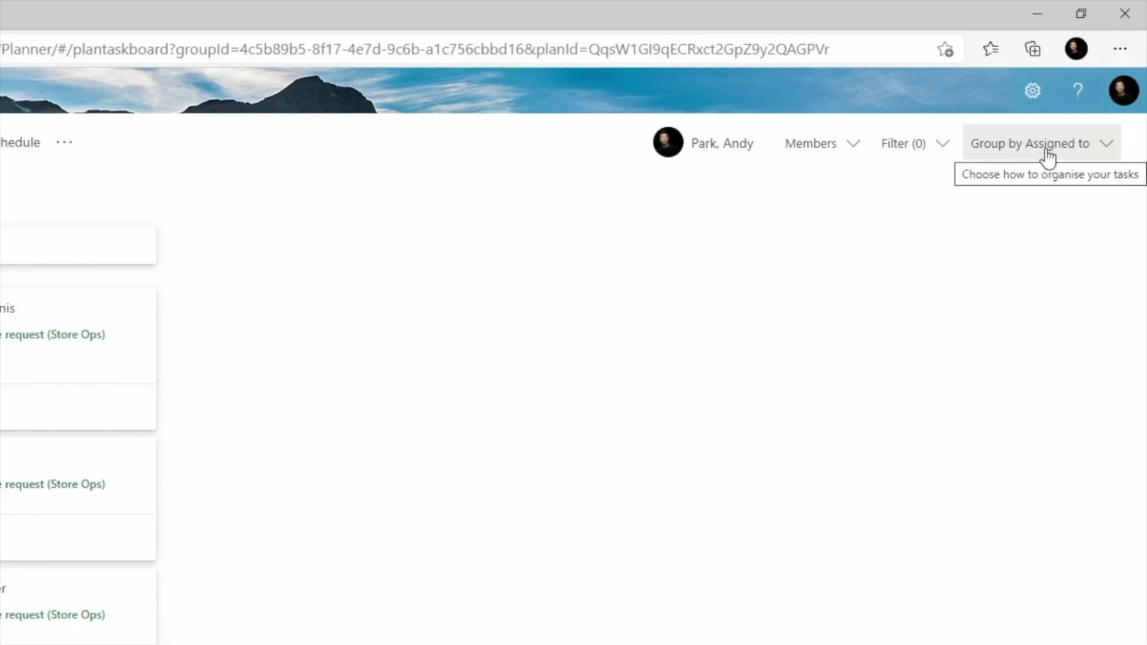
Regroup the board by Progress into Not started, In progress and Completed columns
click(1045, 154)
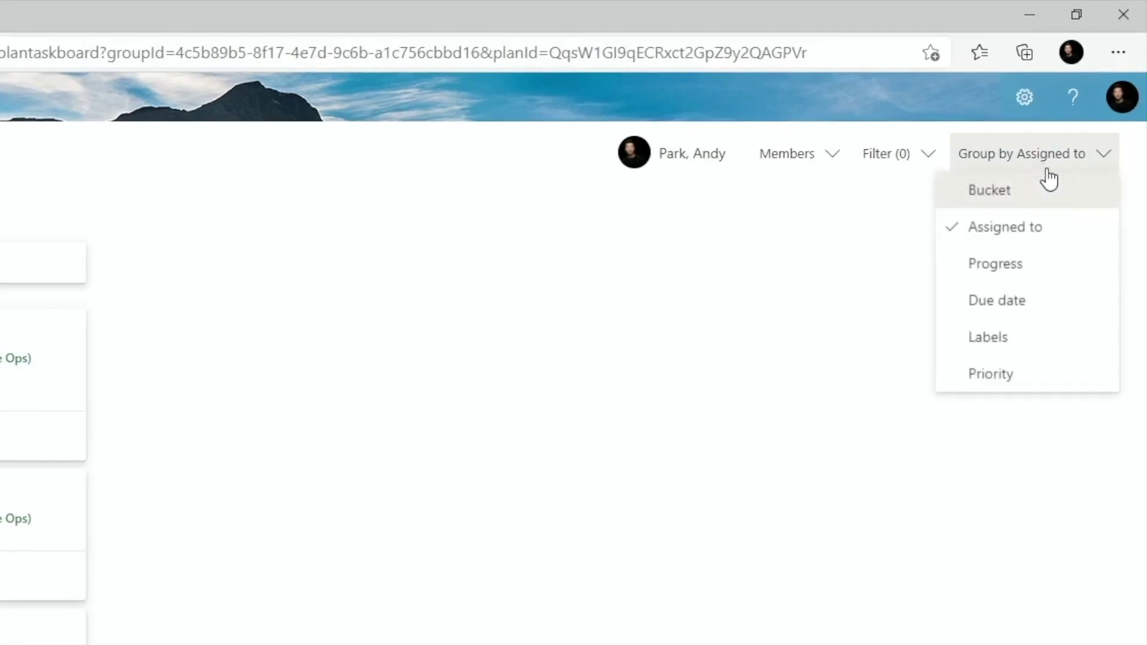
click(1078, 277)
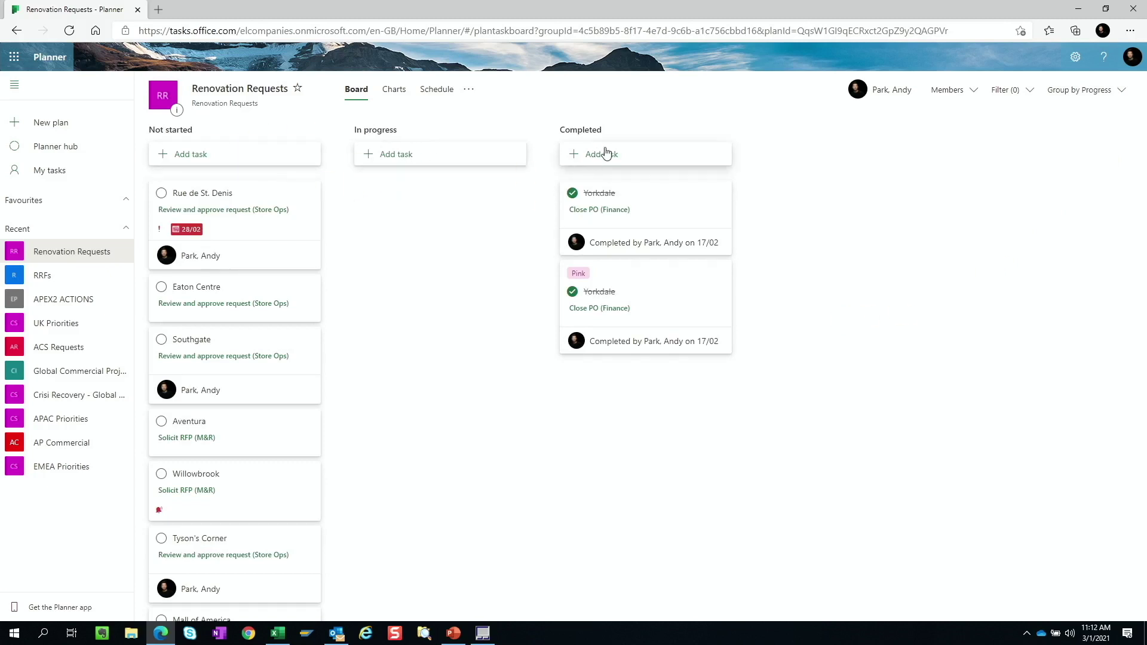
click(1079, 90)
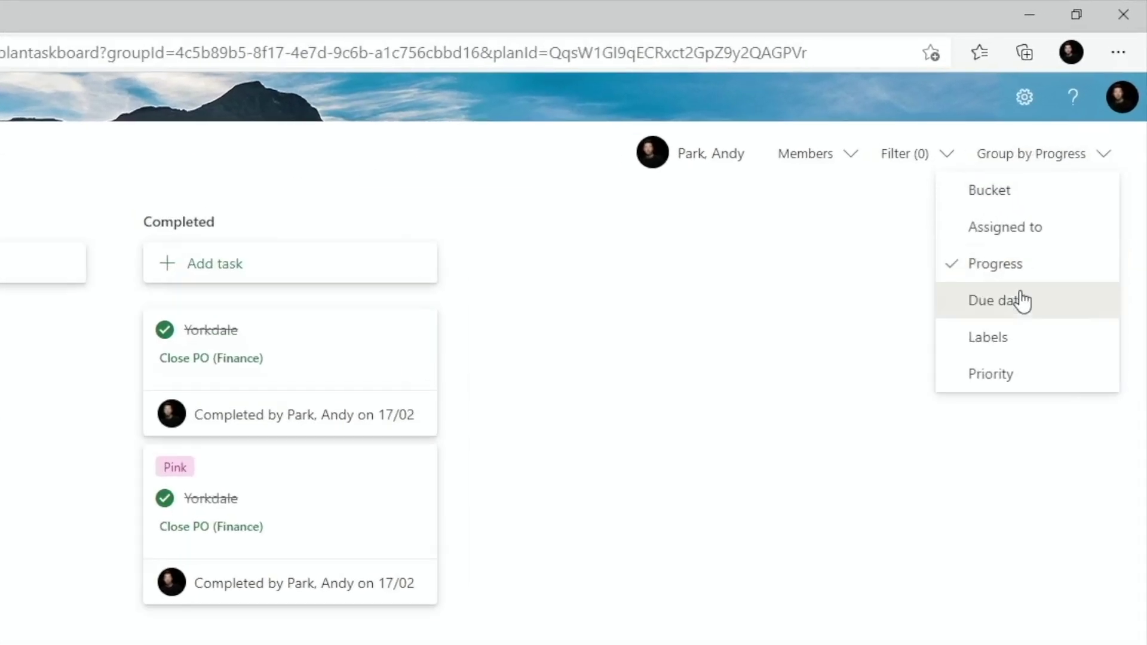
Group the board by Due date, then by Priority, and open the Mall of America task
click(1022, 300)
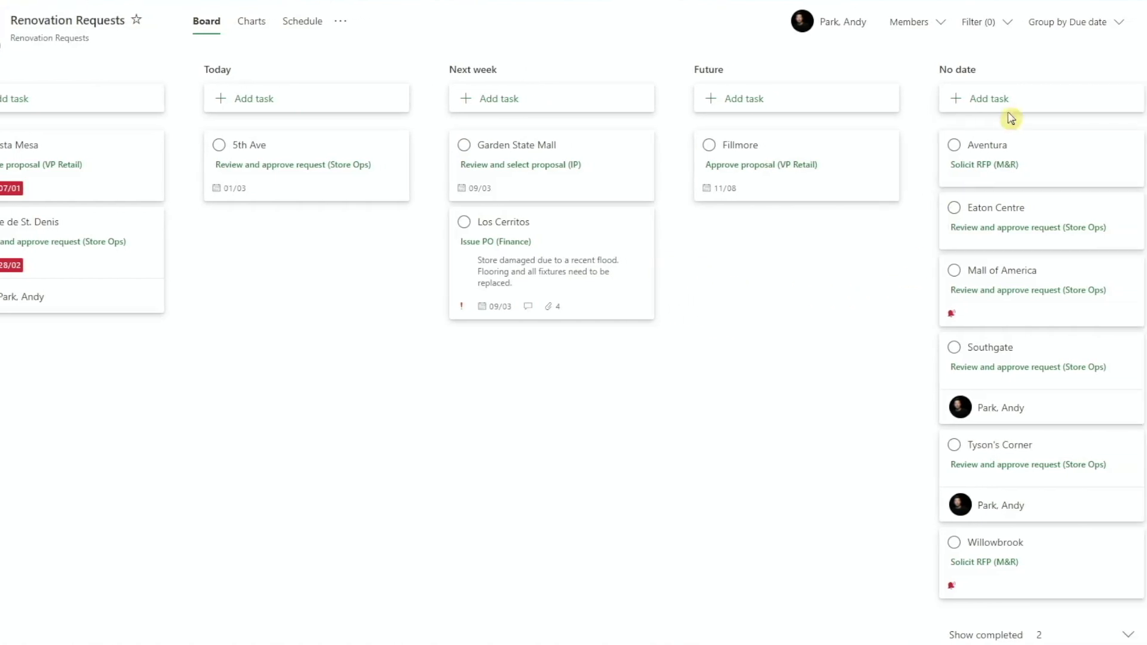
click(1069, 22)
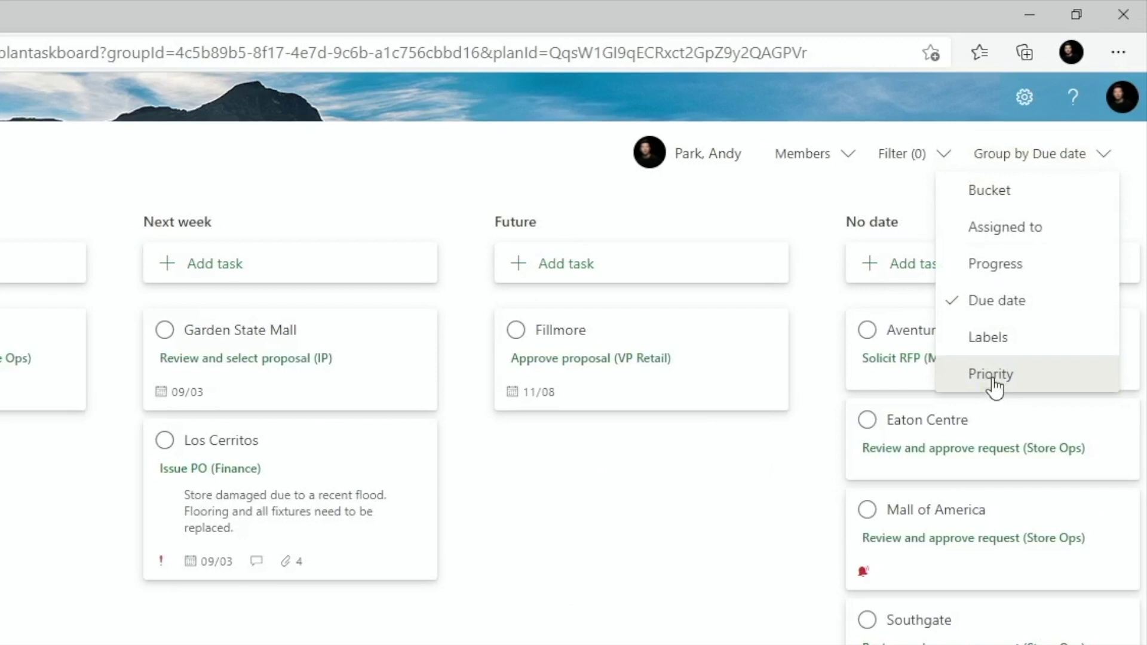
click(992, 375)
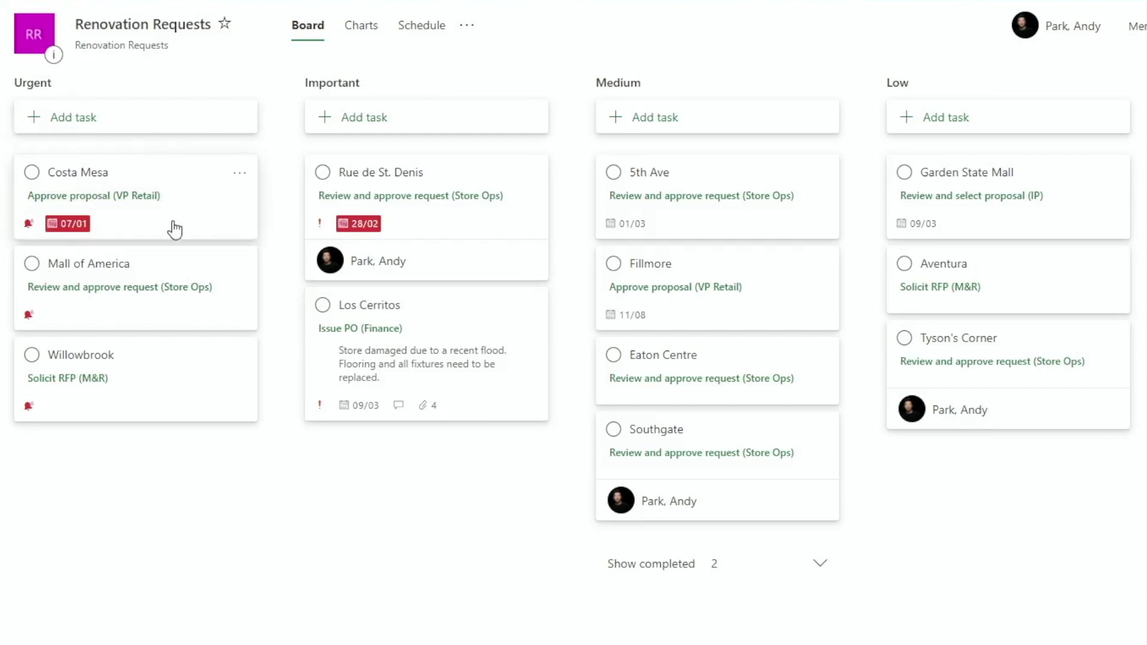
click(172, 317)
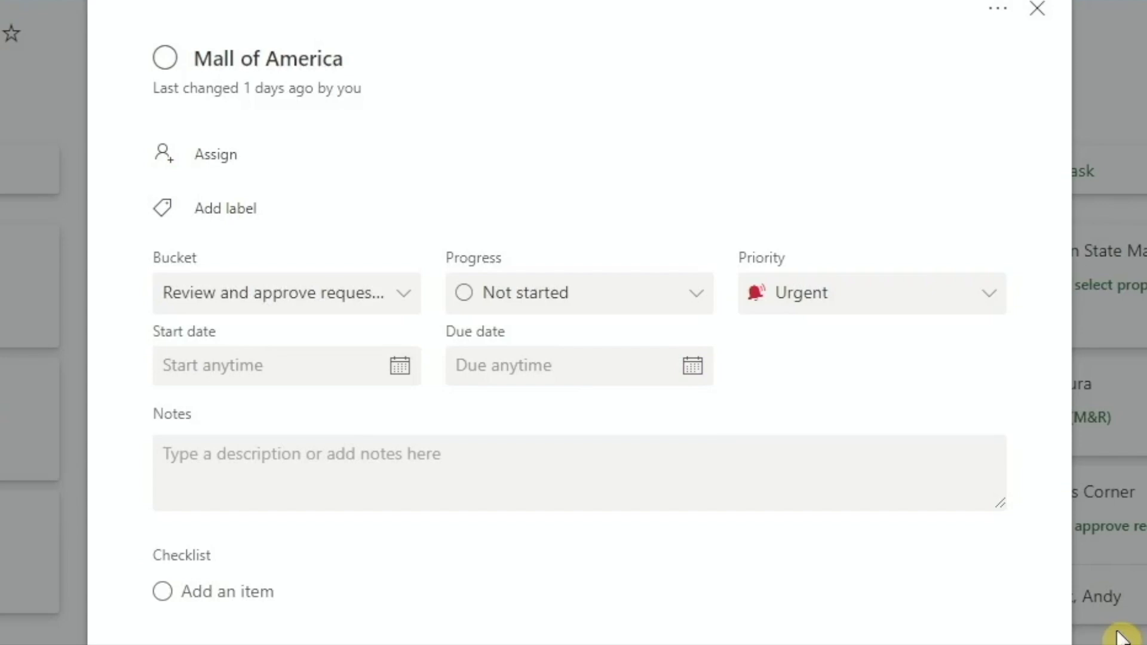
click(1041, 9)
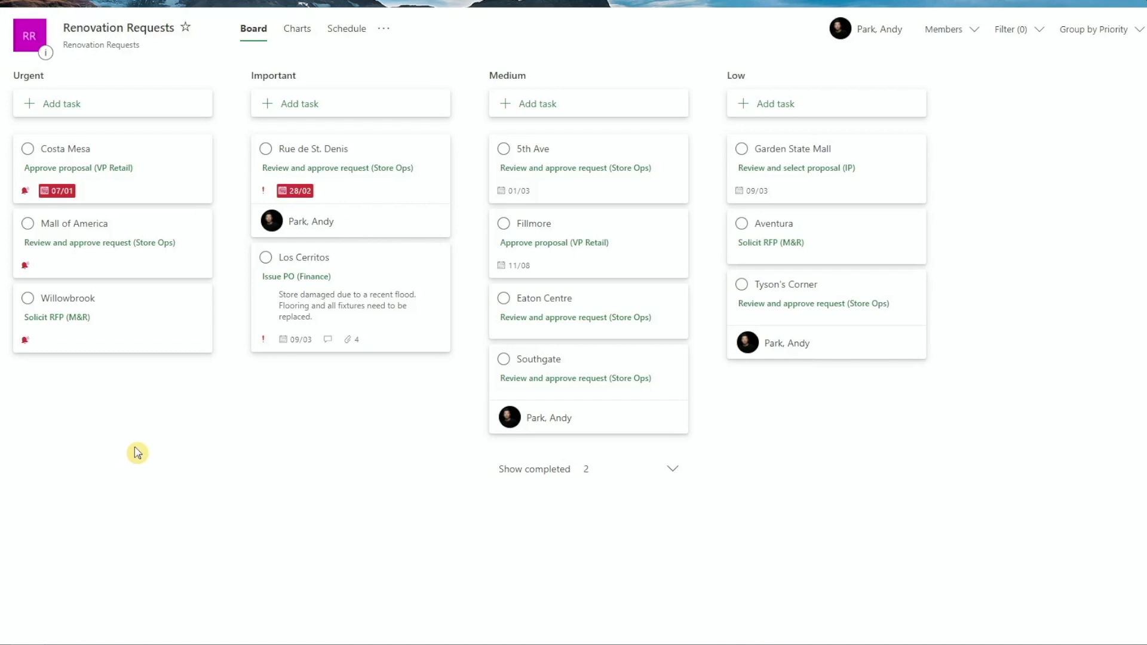
In the Costa Mesa task's label list, rename the Pink label to Northeast
click(153, 198)
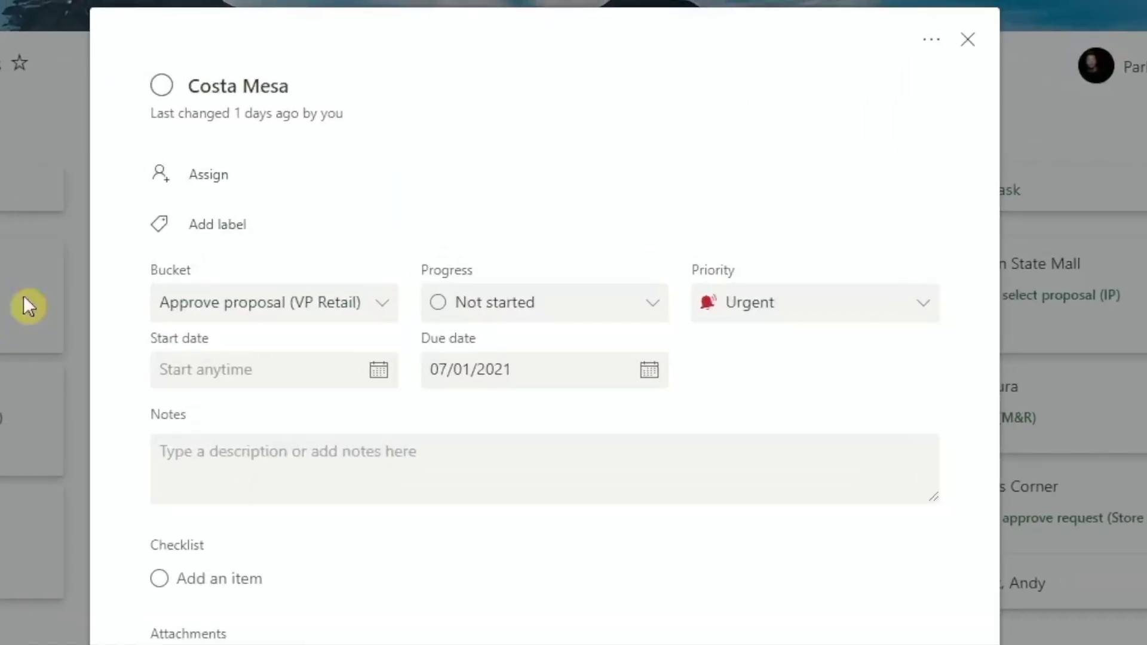
click(277, 225)
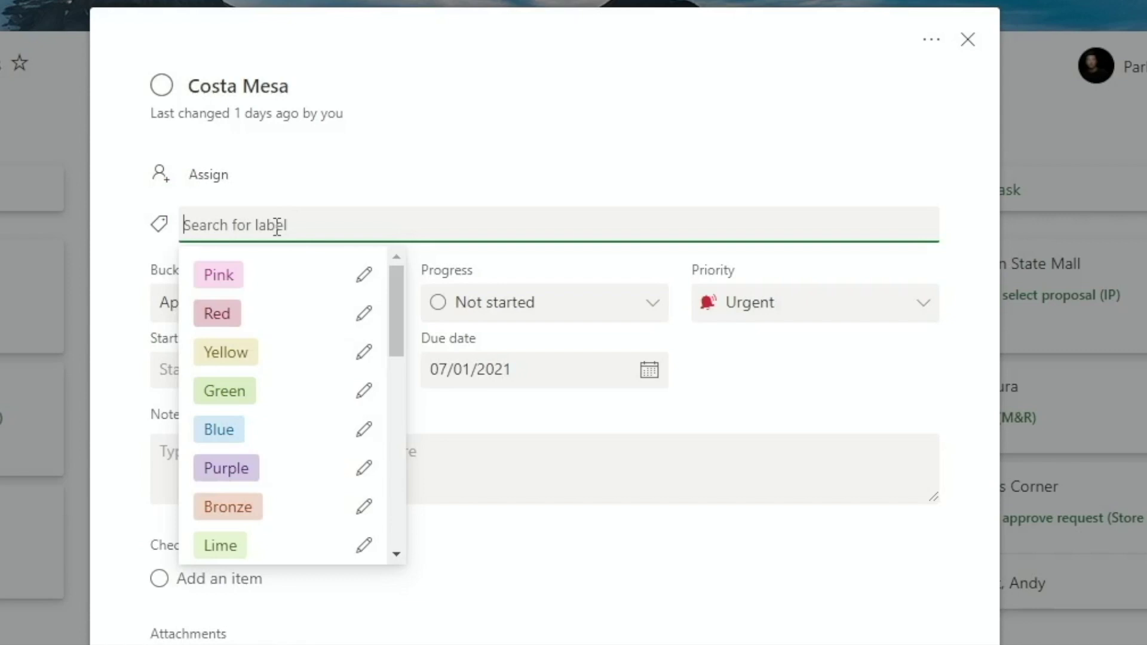
click(364, 279)
key(BackSpace)
key(BackSpace)
key(BackSpace)
key(BackSpace)
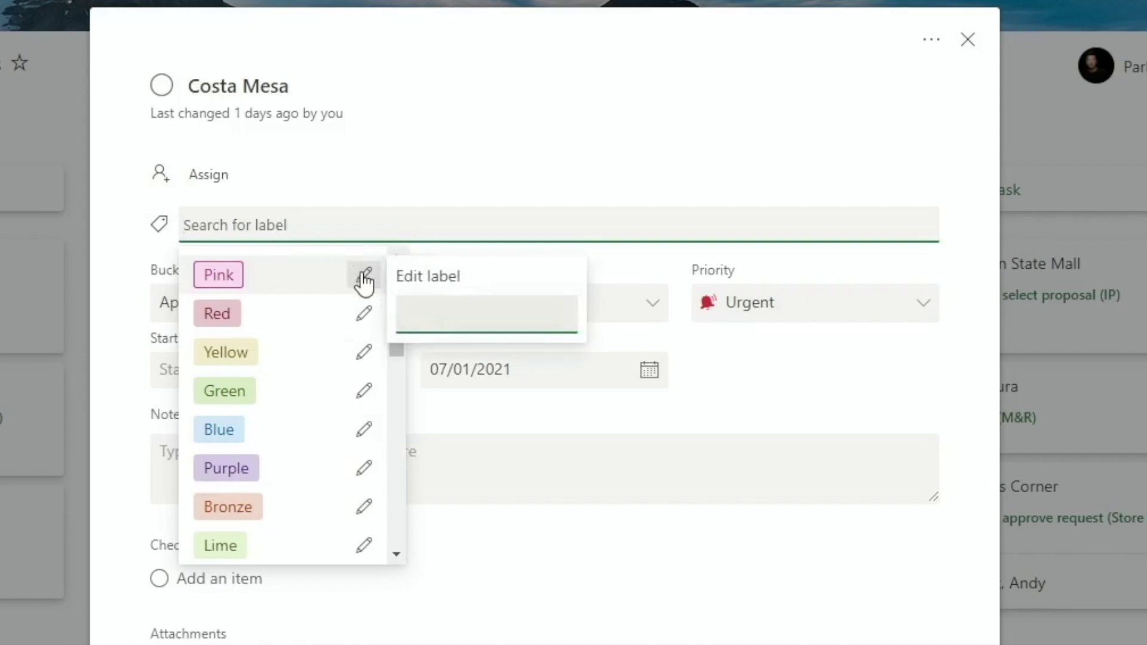
text(Northeast)
key(Return)
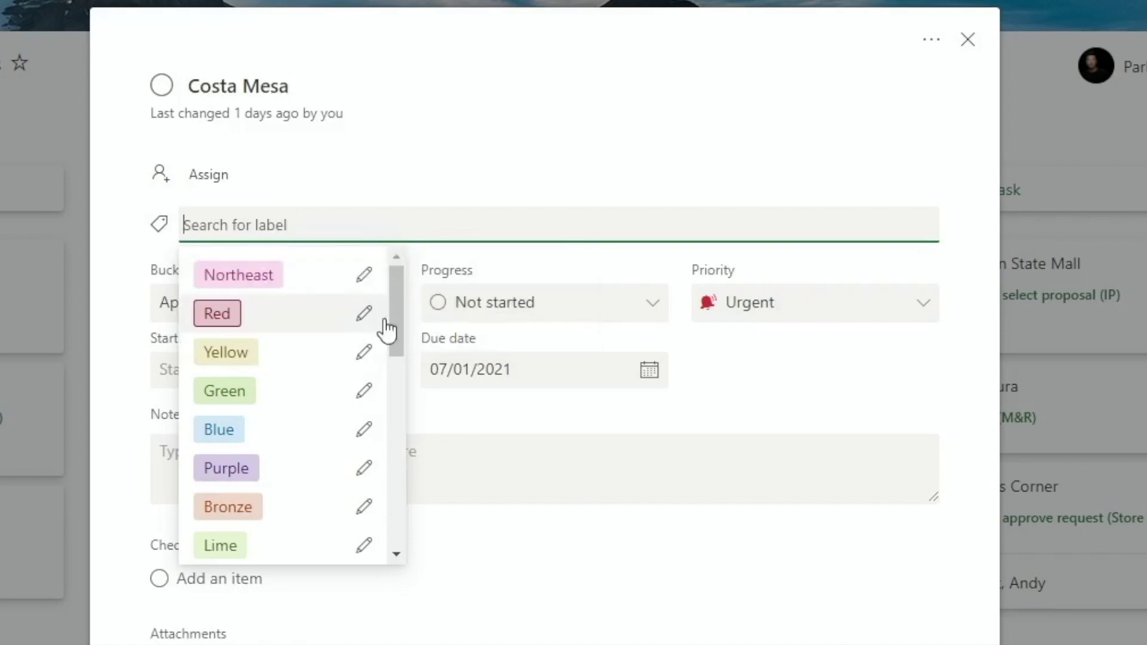
Rename the Red label to Mid Atlantic and close the label list
click(364, 313)
key(BackSpace)
key(BackSpace)
key(BackSpace)
text(Mid Atl)
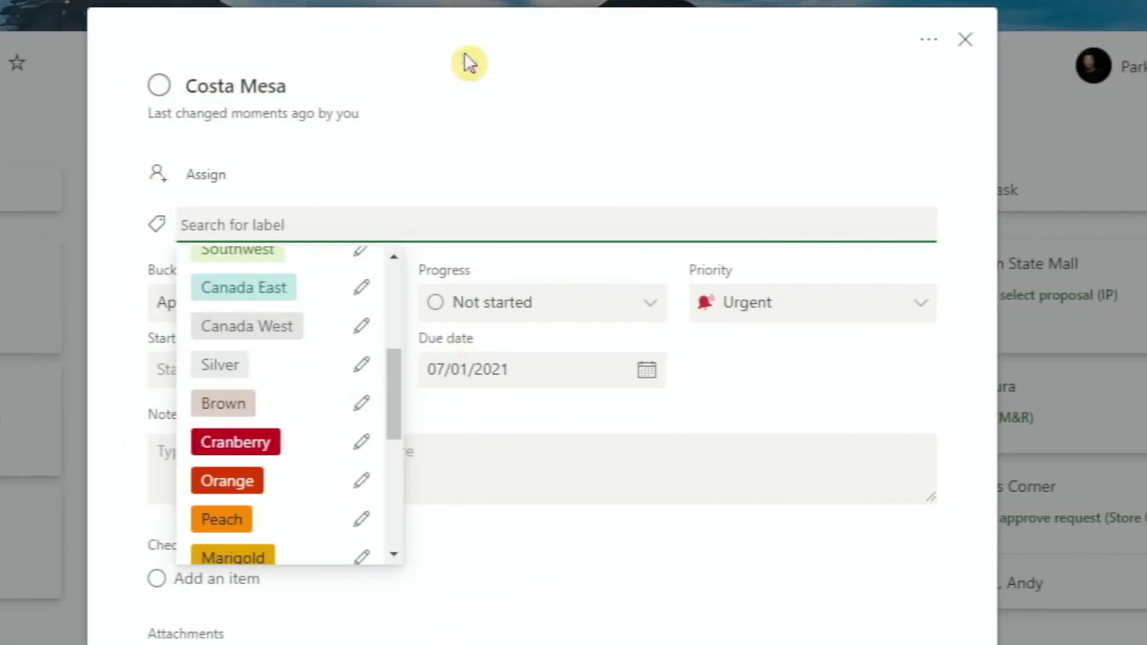
click(527, 150)
Tag the Costa Mesa task with the Southwest label
click(290, 232)
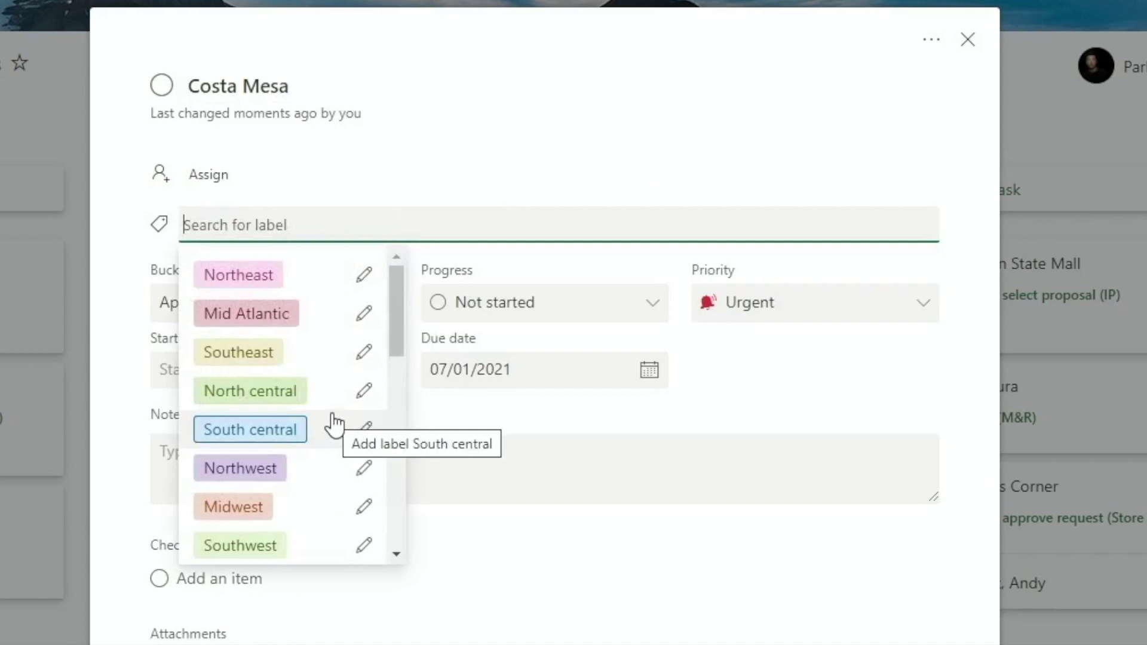
click(311, 549)
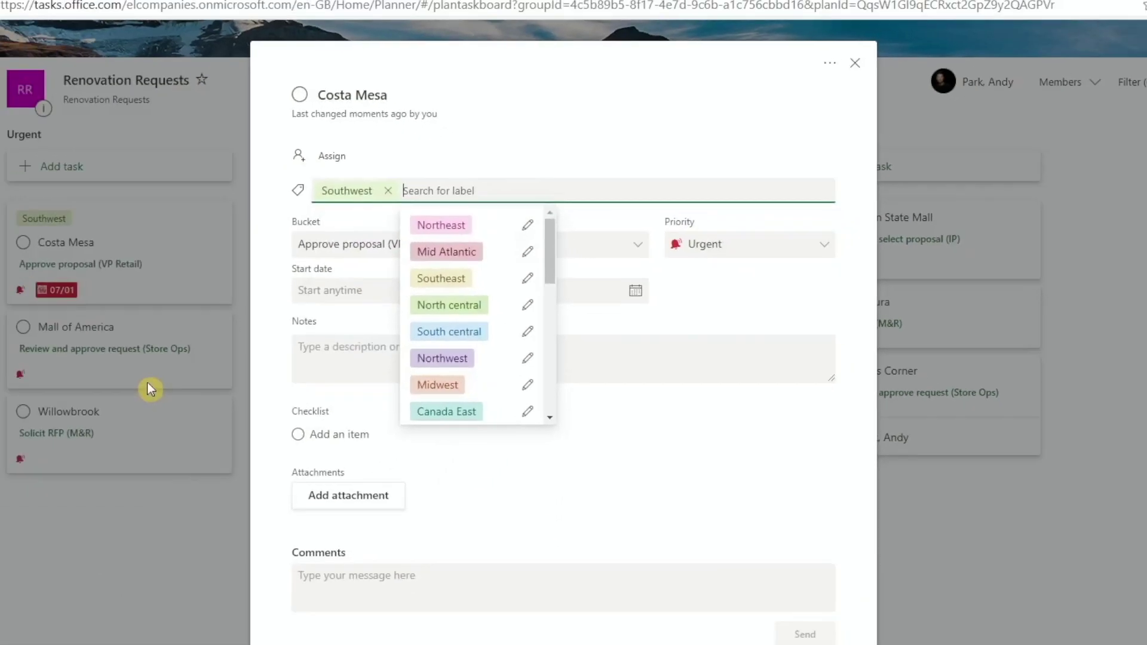
click(3, 577)
Tag the Mall of America task with the North central label
click(257, 321)
click(413, 173)
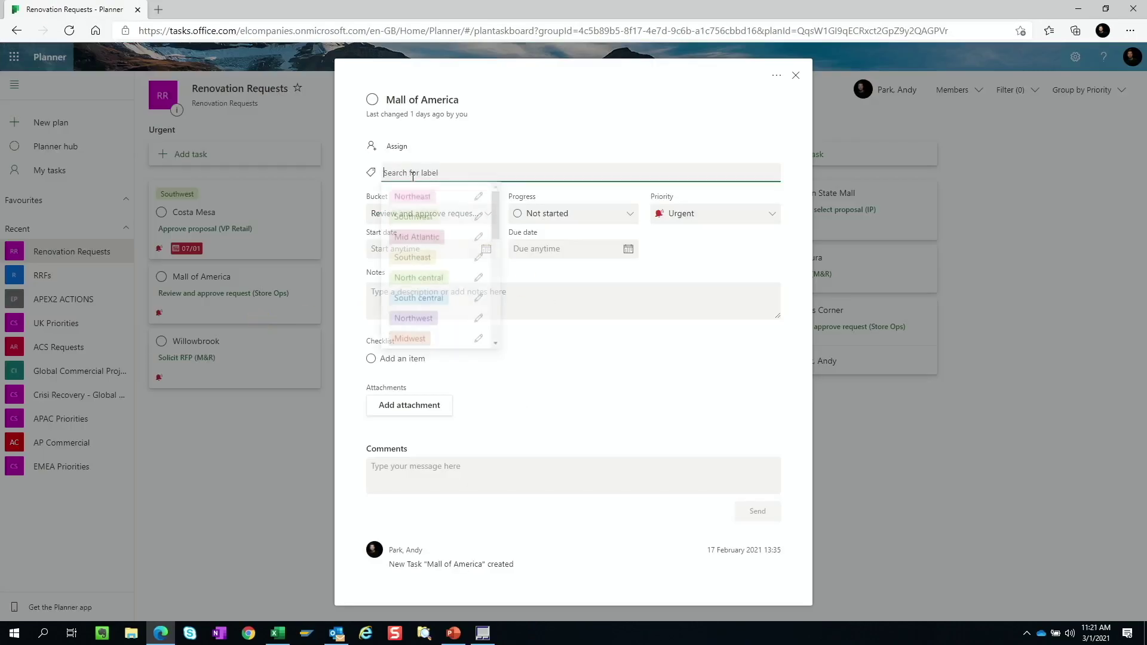
click(418, 280)
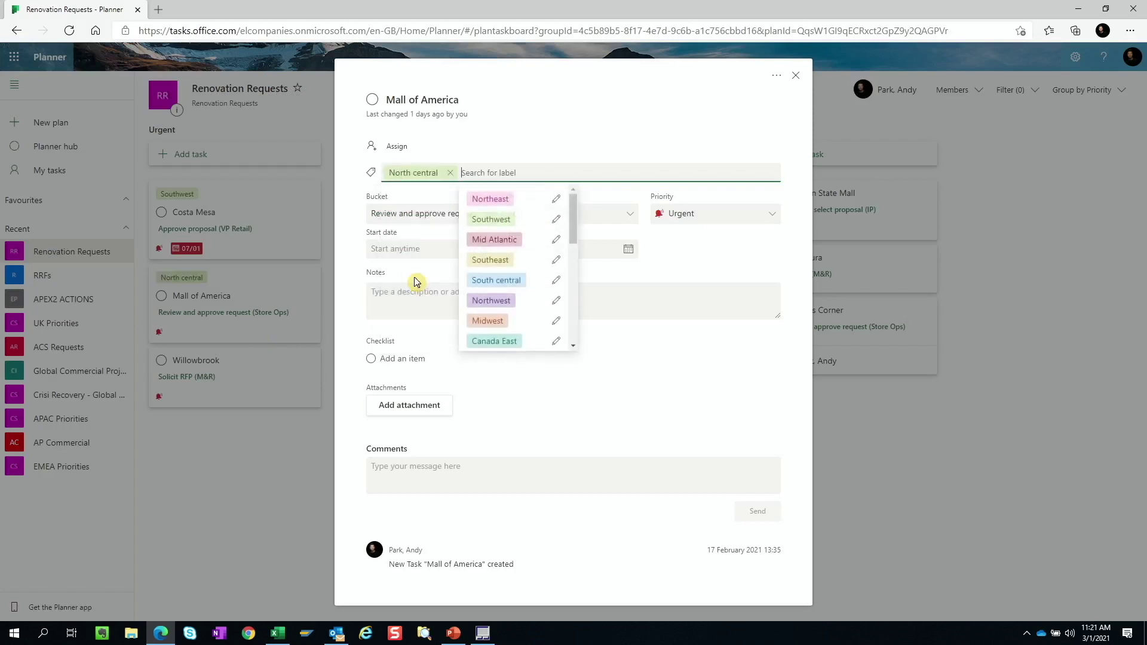
click(287, 359)
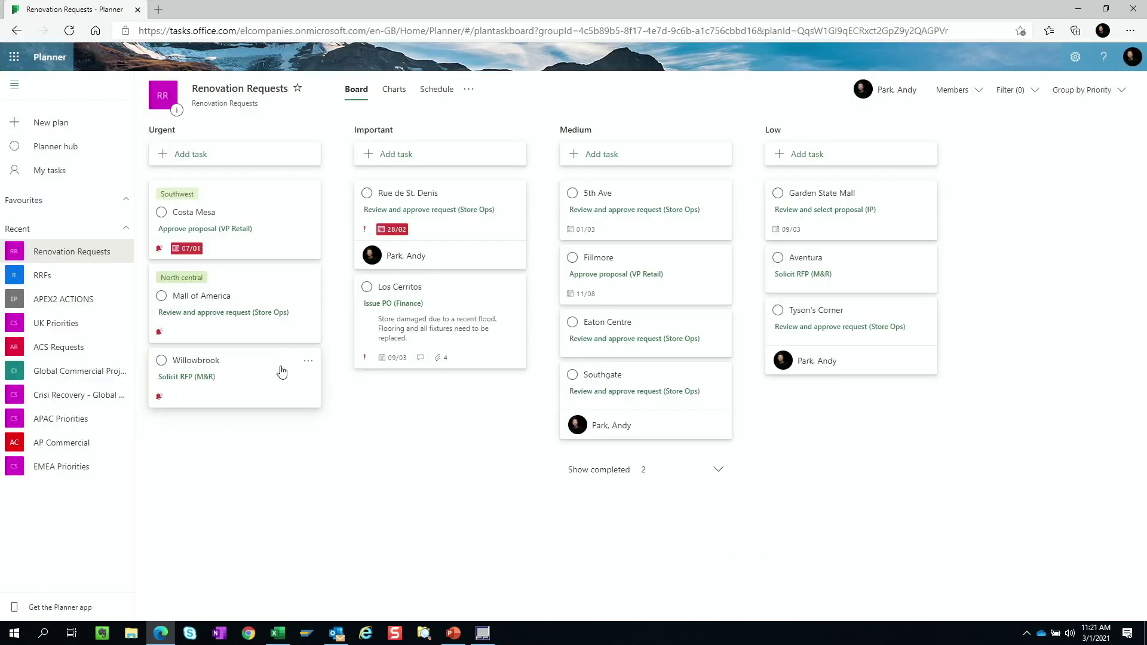
click(282, 371)
Open Willowbrook's label list, then group the board by Labels into region columns
click(428, 171)
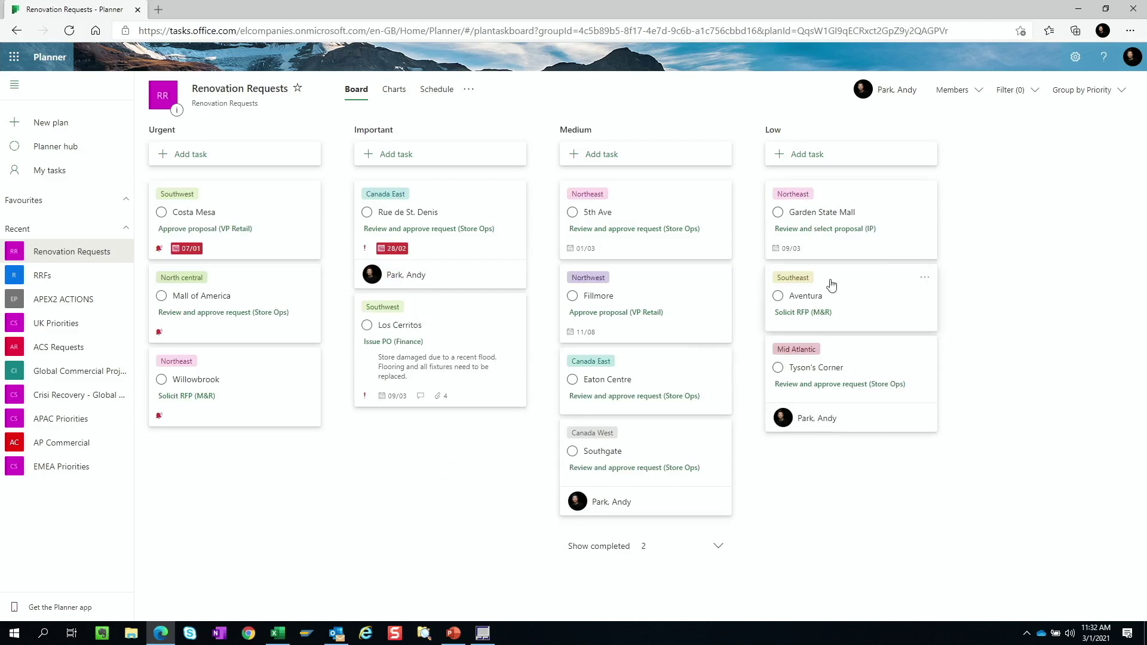
click(1088, 97)
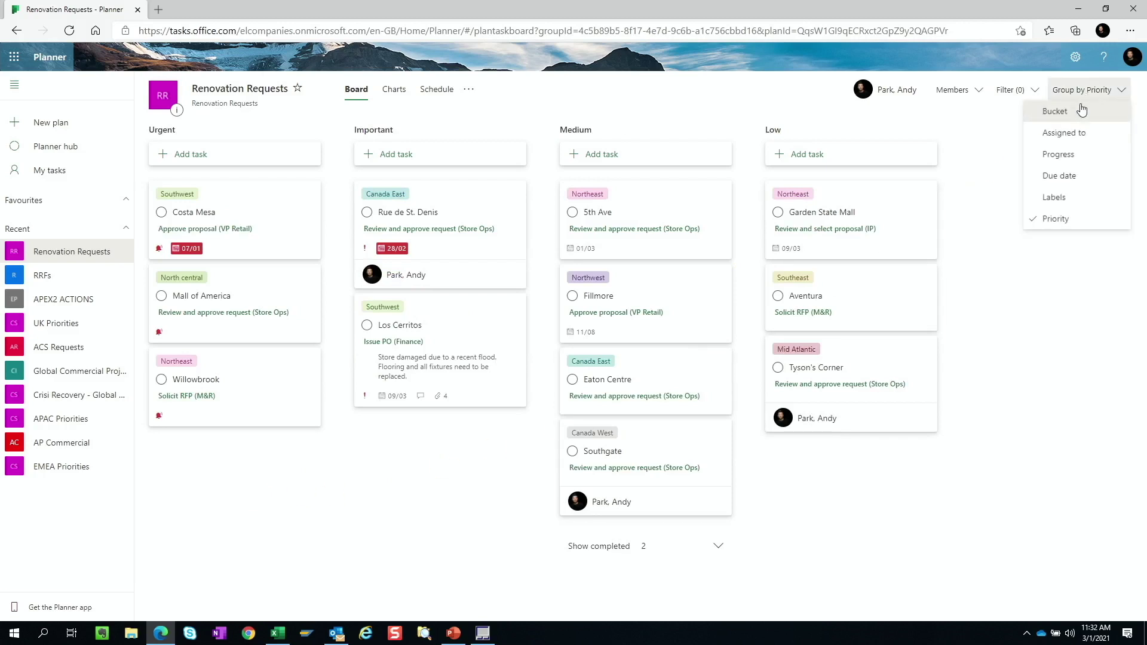
click(1057, 196)
drag(312, 624, 268, 602)
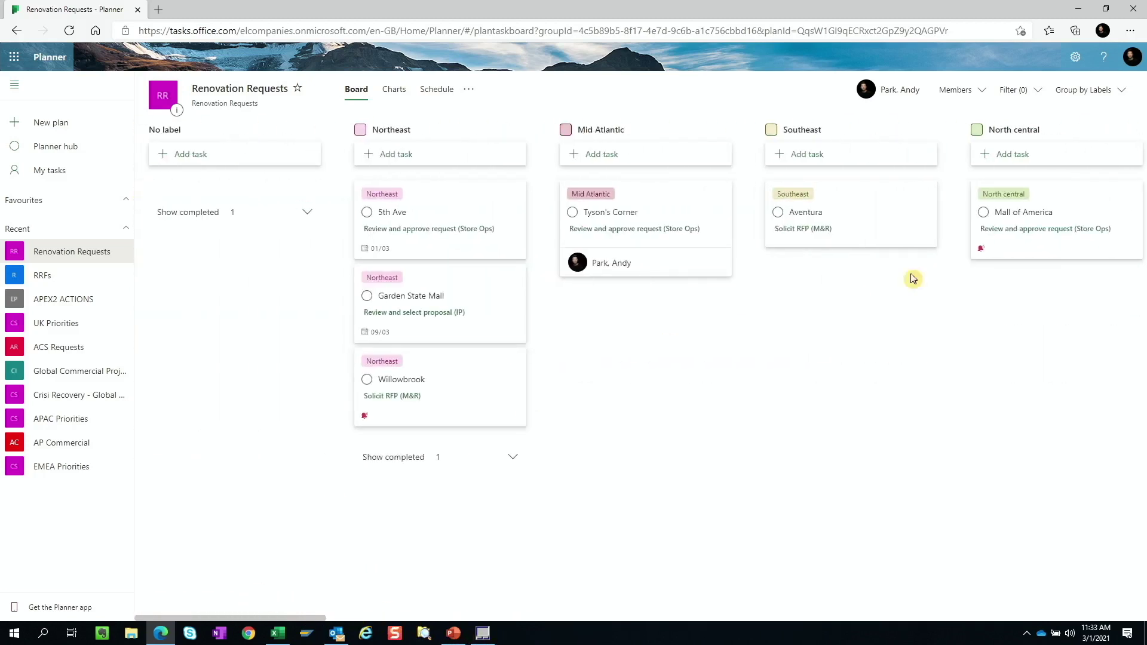
Regroup the board by Bucket and filter it to the Northeast label only
click(1072, 91)
click(1074, 112)
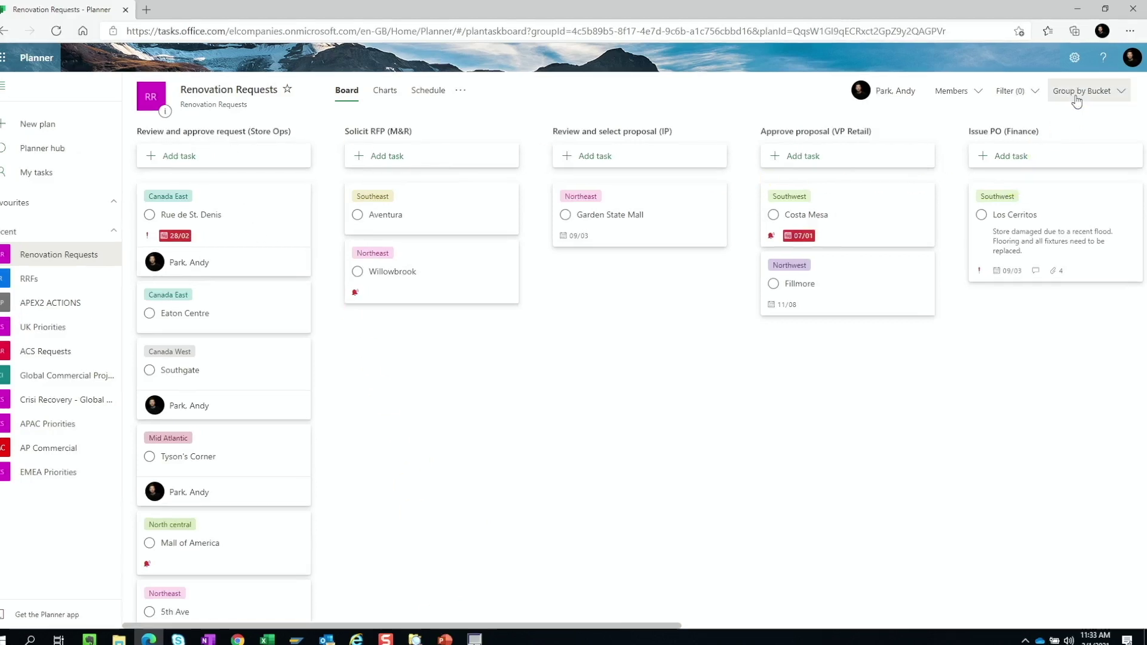
click(1034, 93)
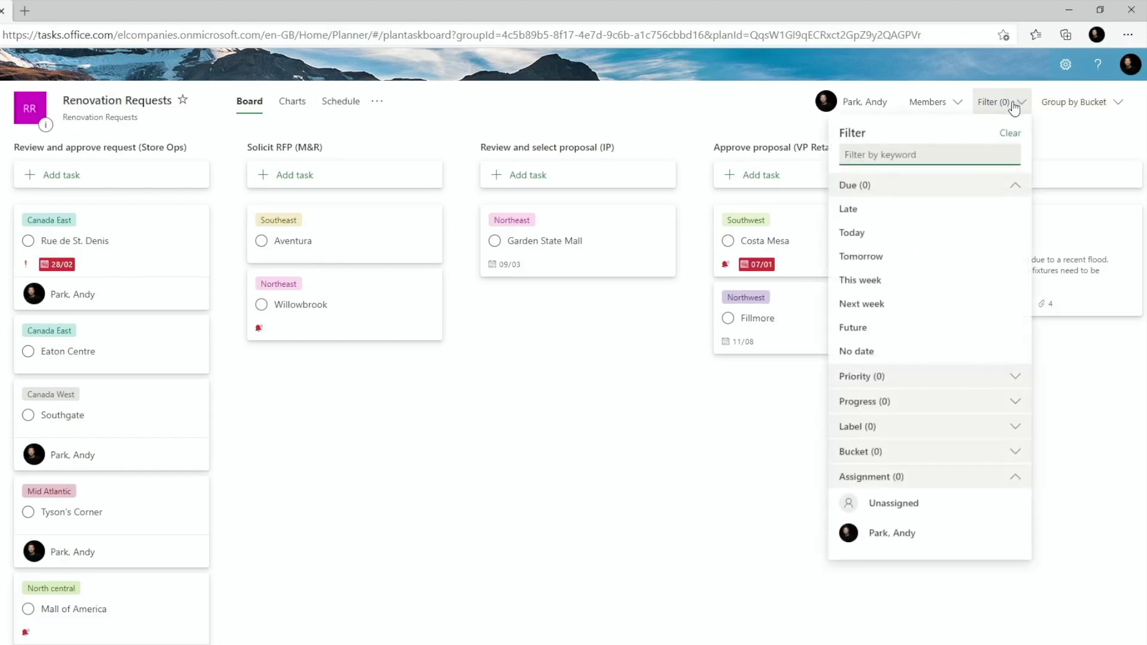
click(909, 427)
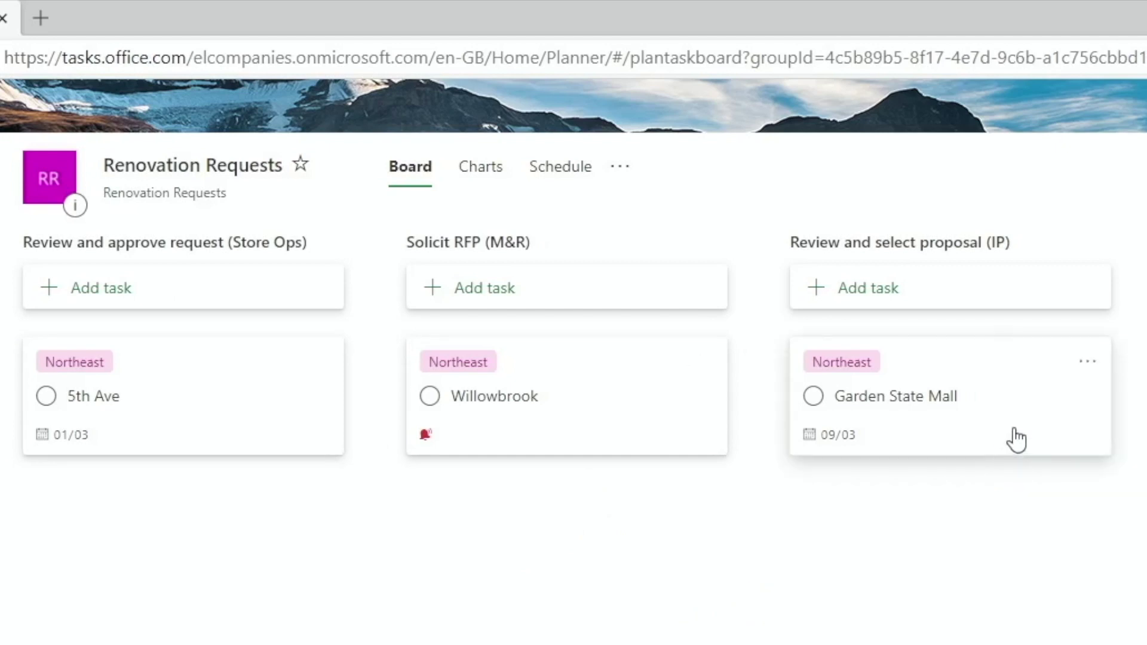
click(1009, 524)
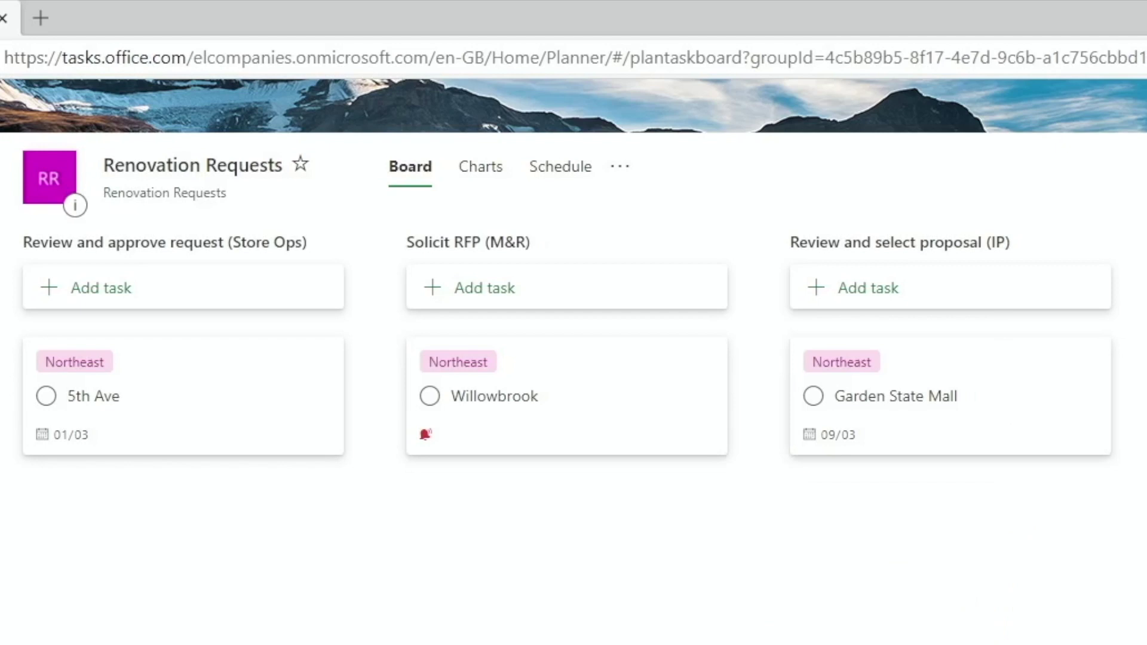